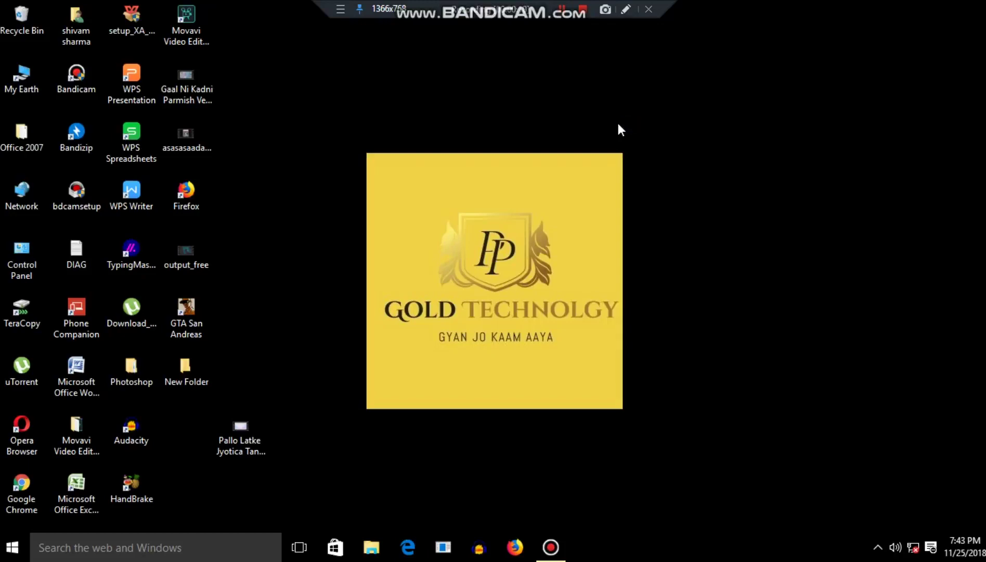
Step: Refresh the desktop twice
right_click(580, 76)
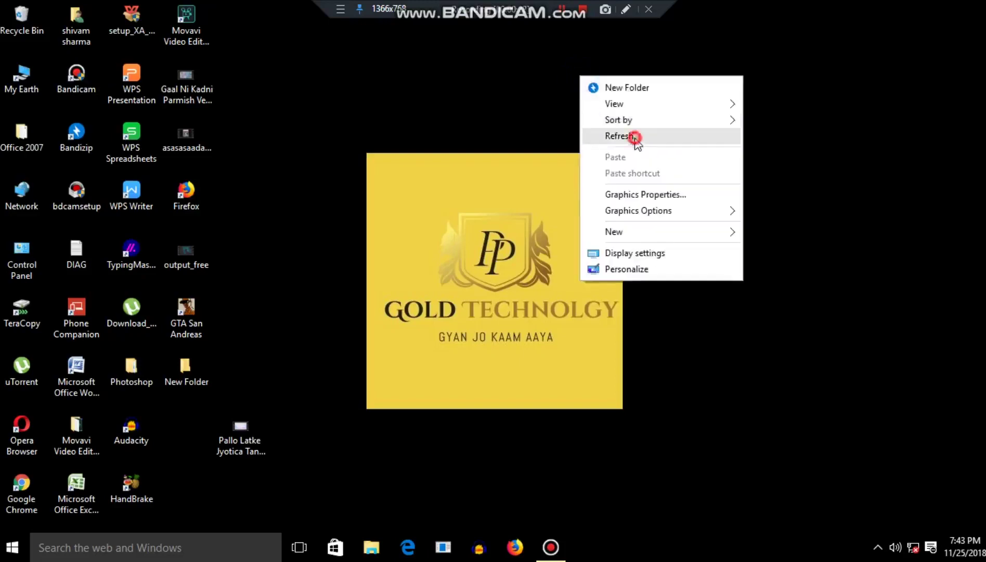
click(634, 136)
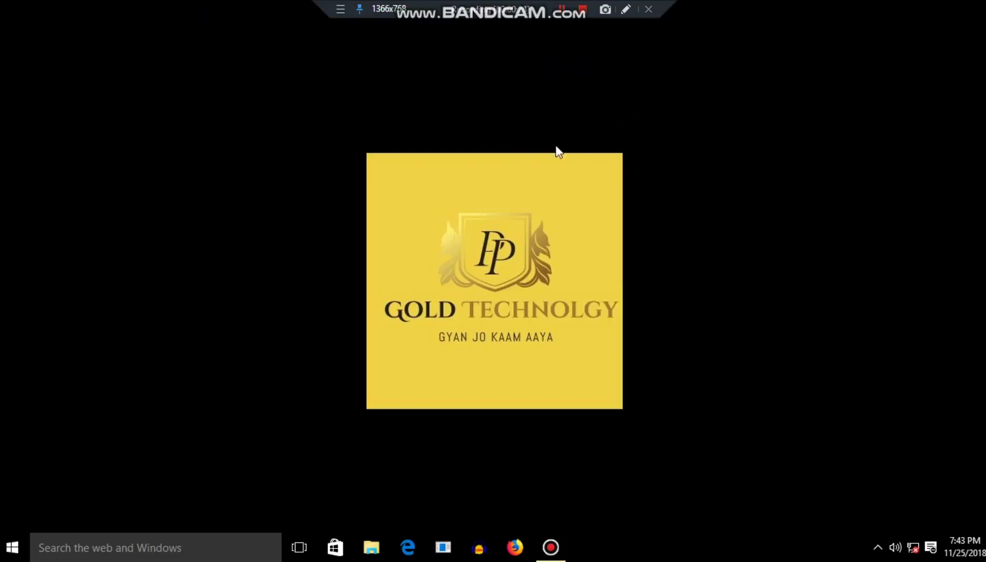
right_click(571, 68)
click(606, 130)
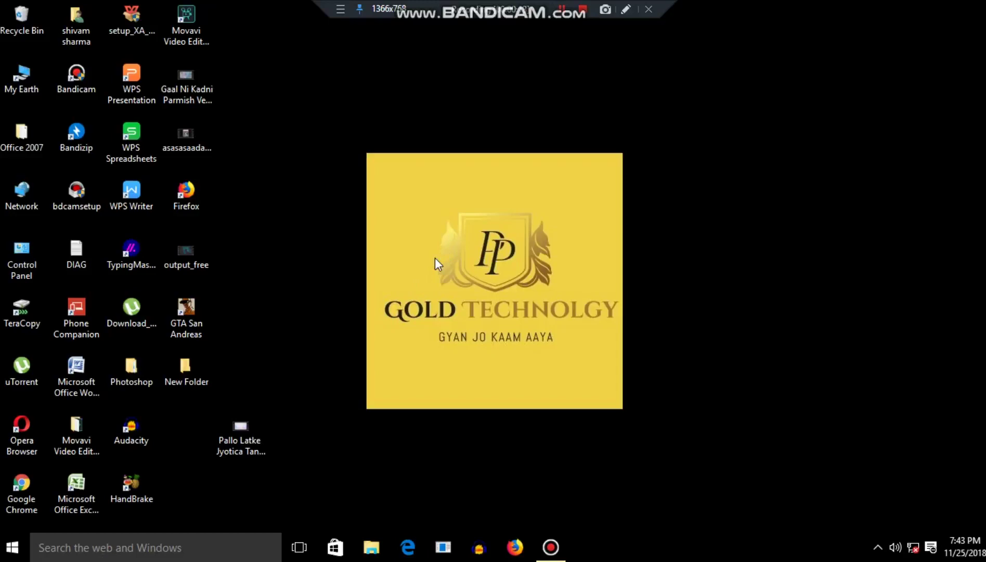
Step: Run the prefetch command from the Run dialog and grant permanent access to the Prefetch folder
key(super+r)
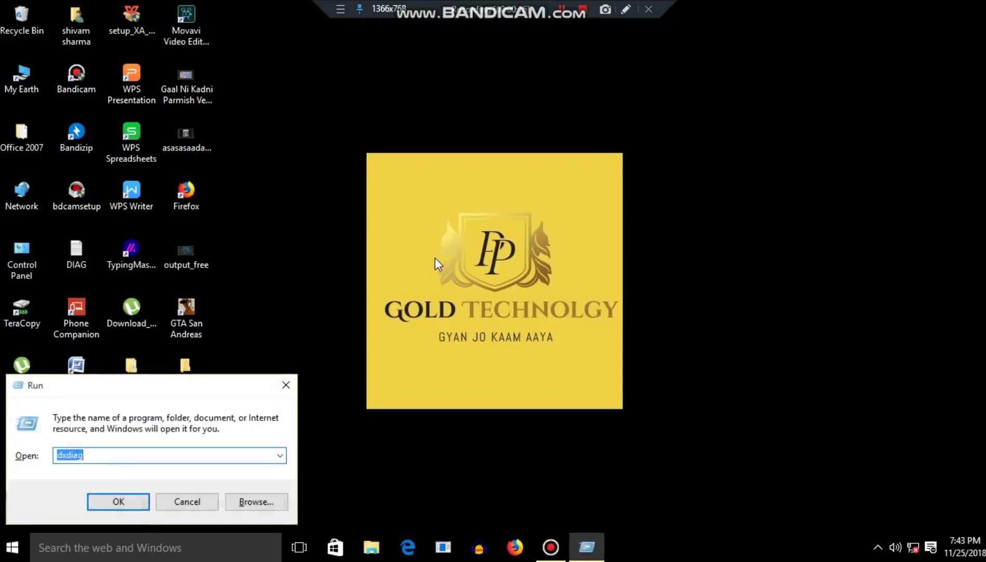
click(280, 456)
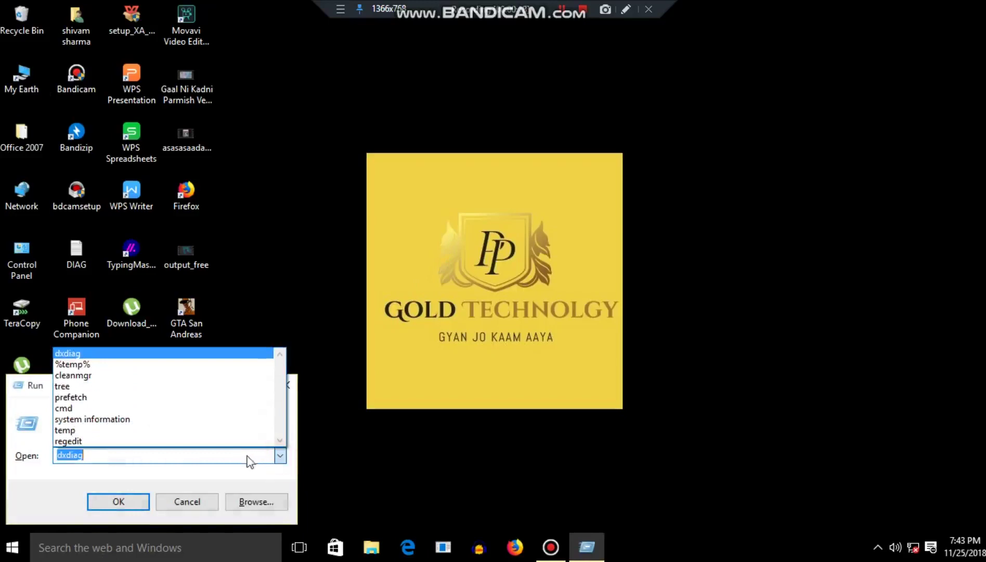
click(94, 397)
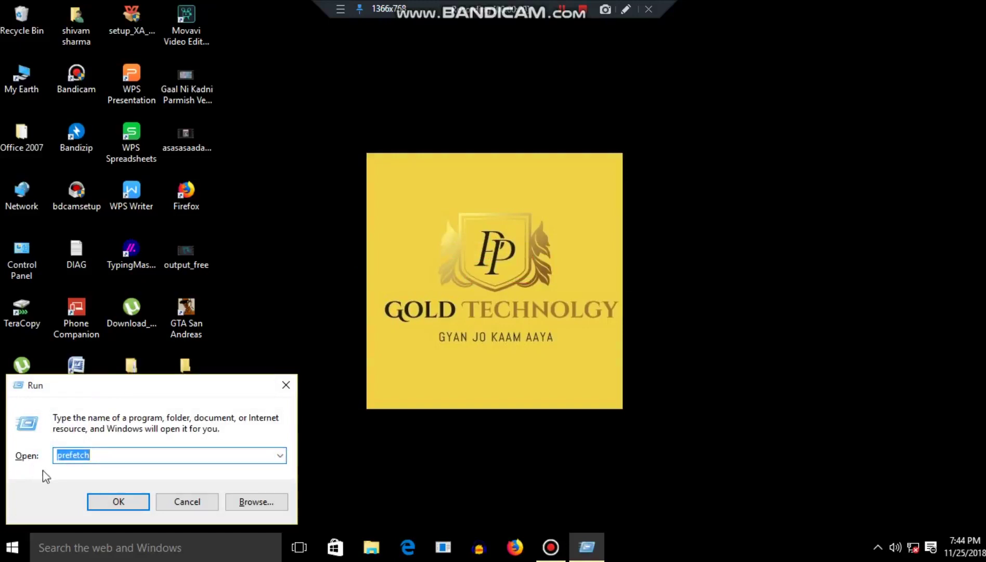
click(112, 502)
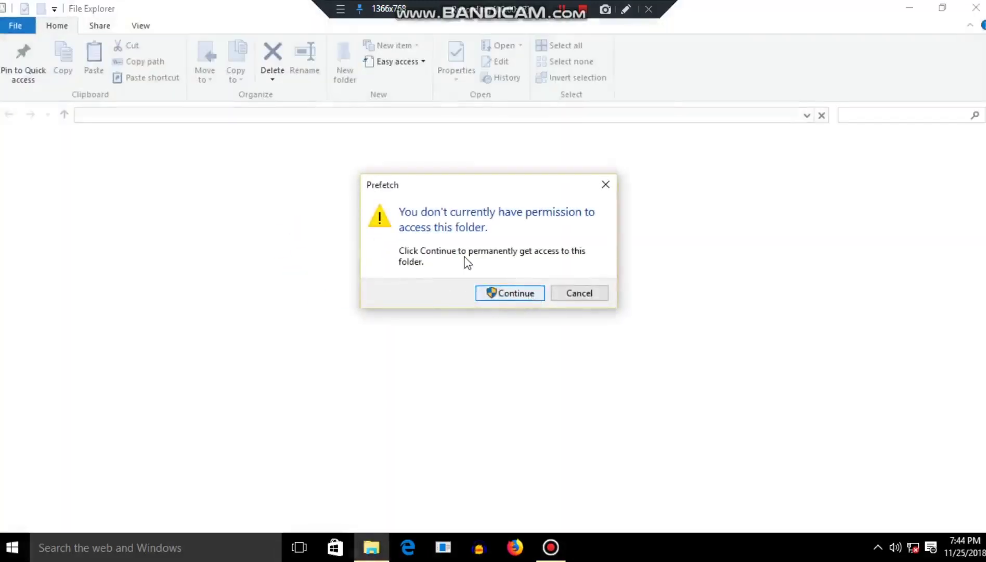
click(503, 294)
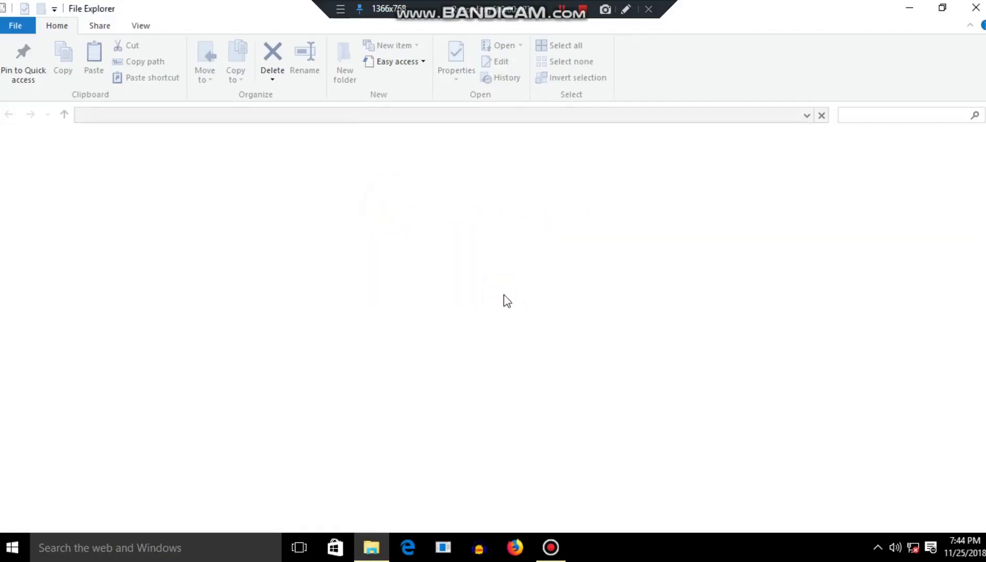
Step: Delete everything in the Prefetch folder, skipping all files in use, and close the folder window
scroll(477, 266, down, 3)
scroll(478, 270, down, 10)
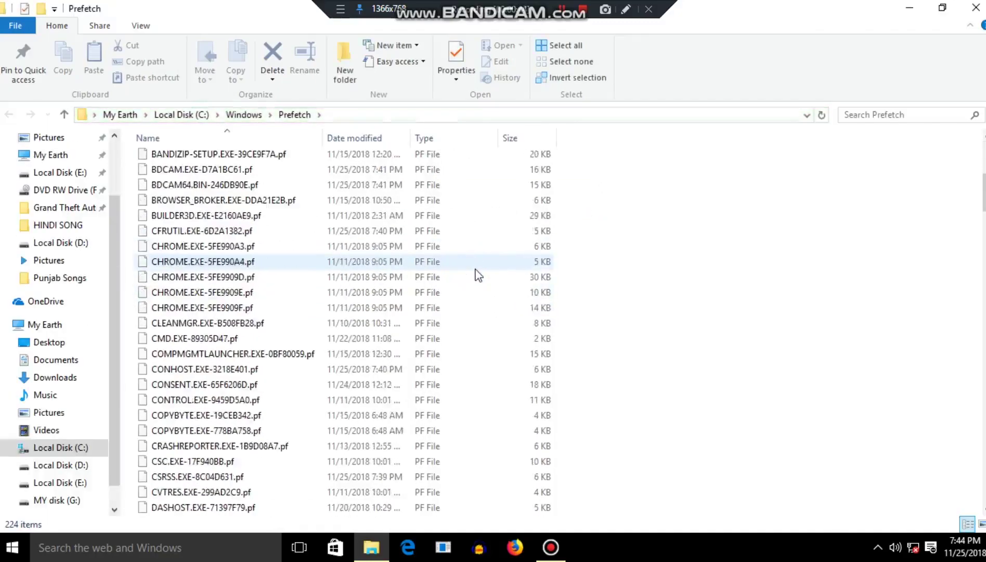
scroll(476, 274, up, 9)
scroll(474, 279, up, 4)
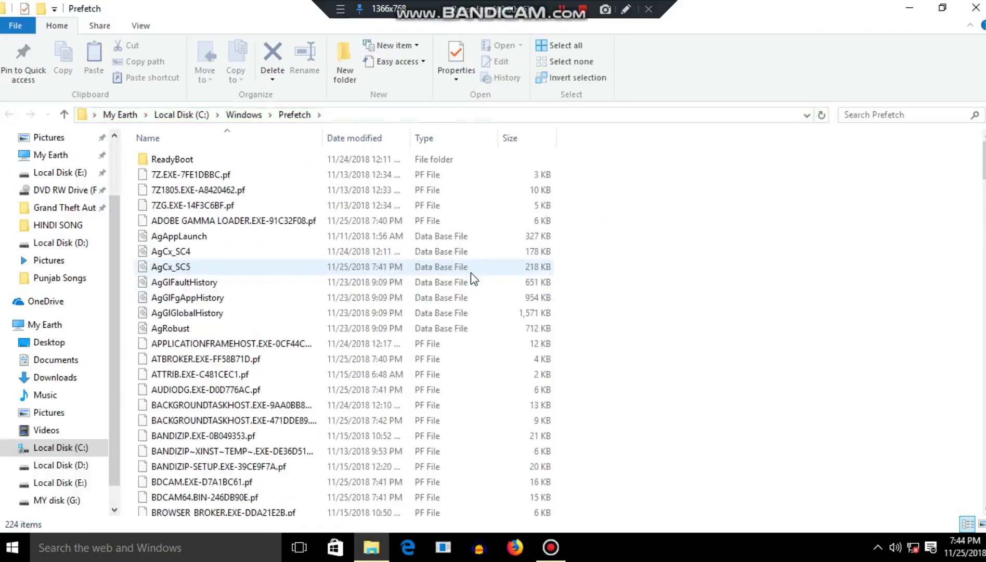
key(ctrl+a)
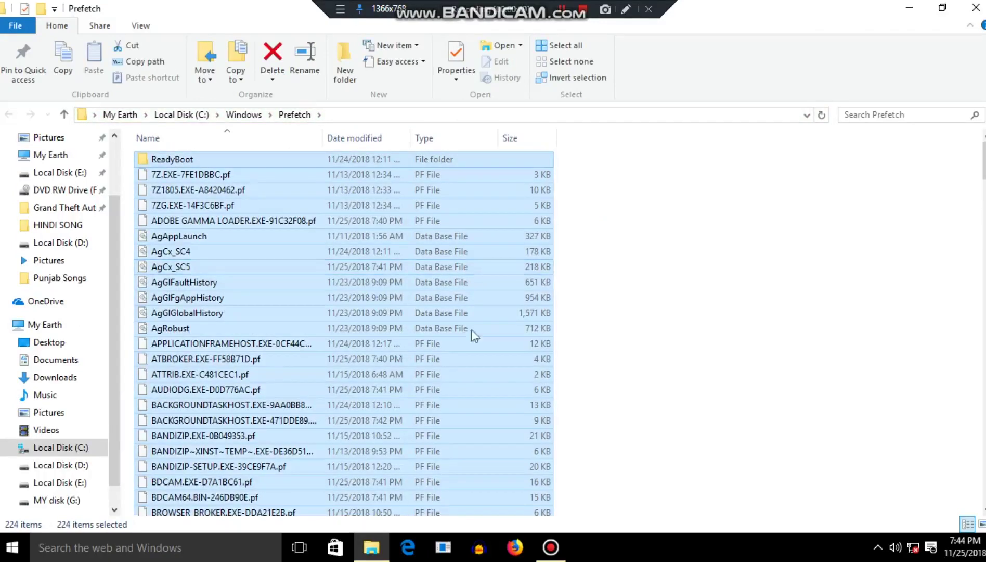
right_click(380, 369)
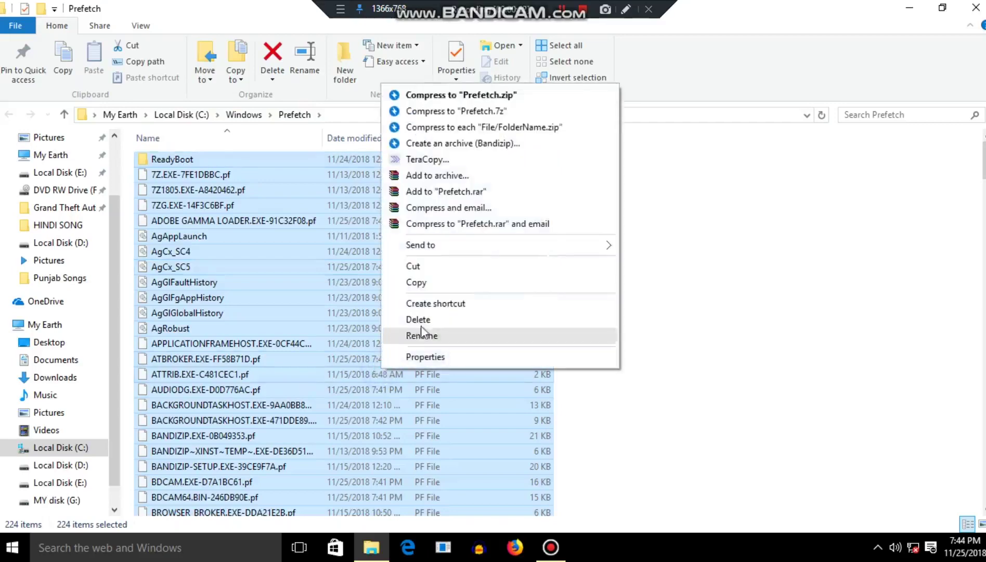
click(442, 330)
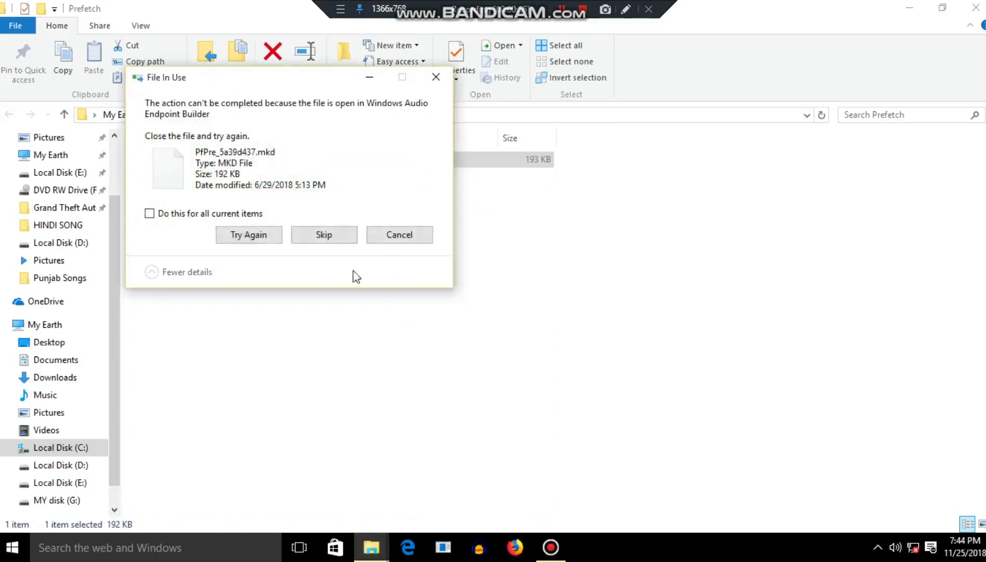
click(161, 213)
click(344, 234)
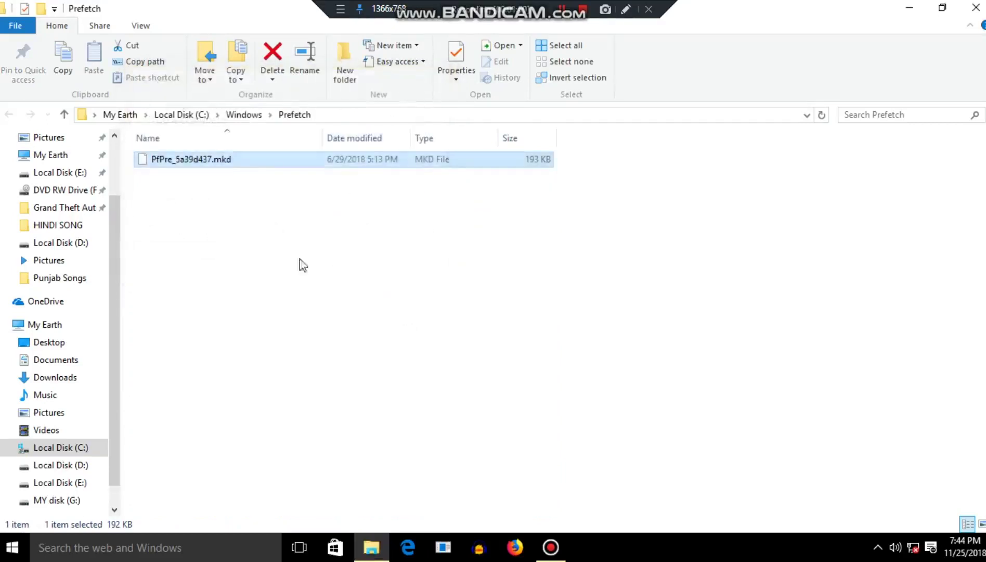
click(301, 280)
click(976, 8)
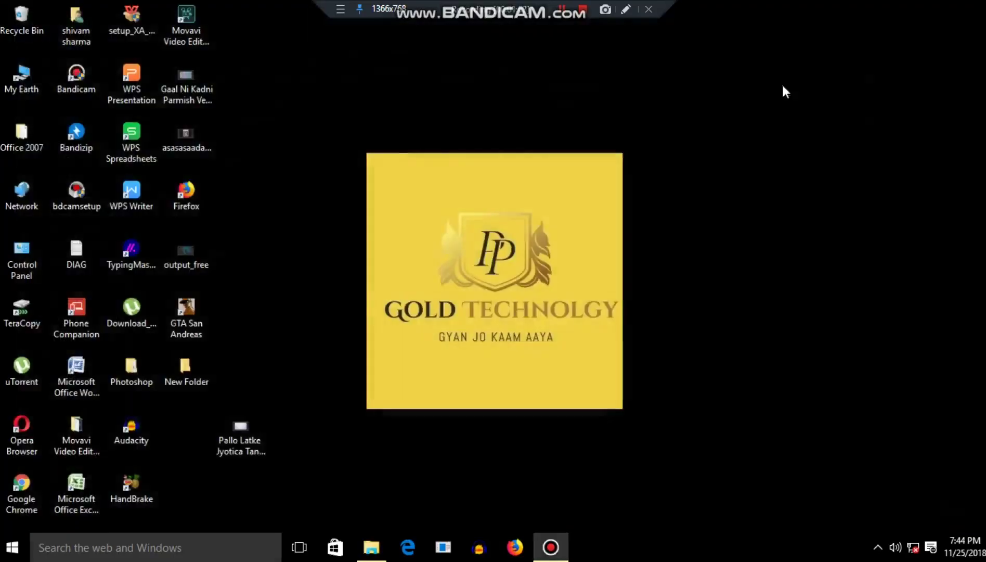
Step: Refresh the desktop two more times after clearing the Prefetch folder
right_click(416, 159)
click(460, 225)
right_click(345, 106)
click(396, 166)
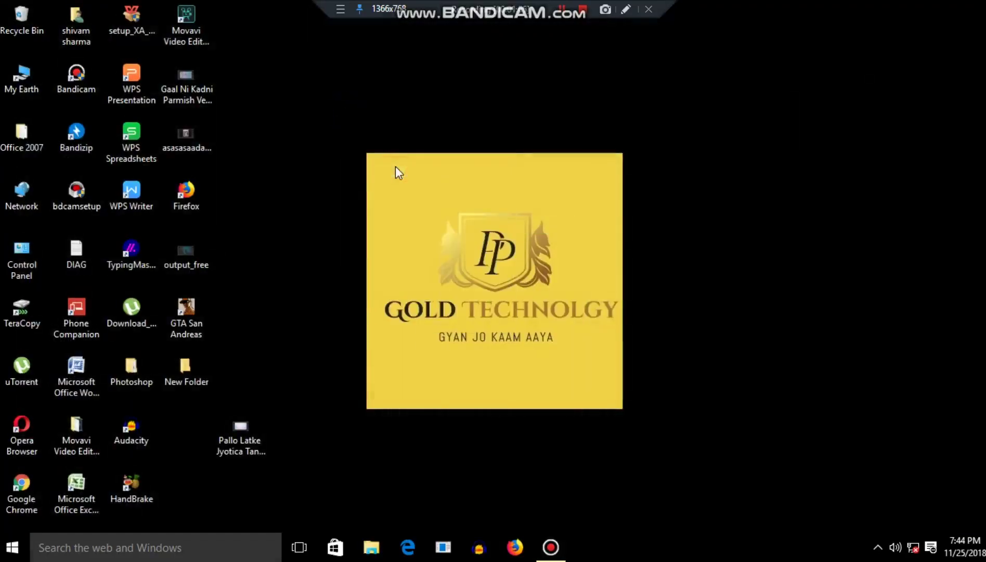
Step: Run the tree command from the Run dialog's command history
key(super+r)
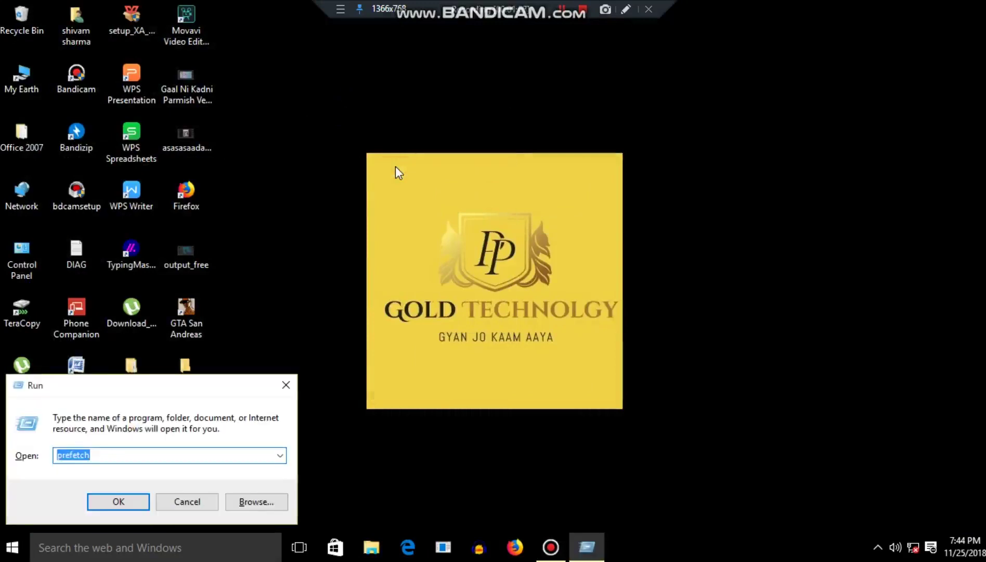
click(281, 457)
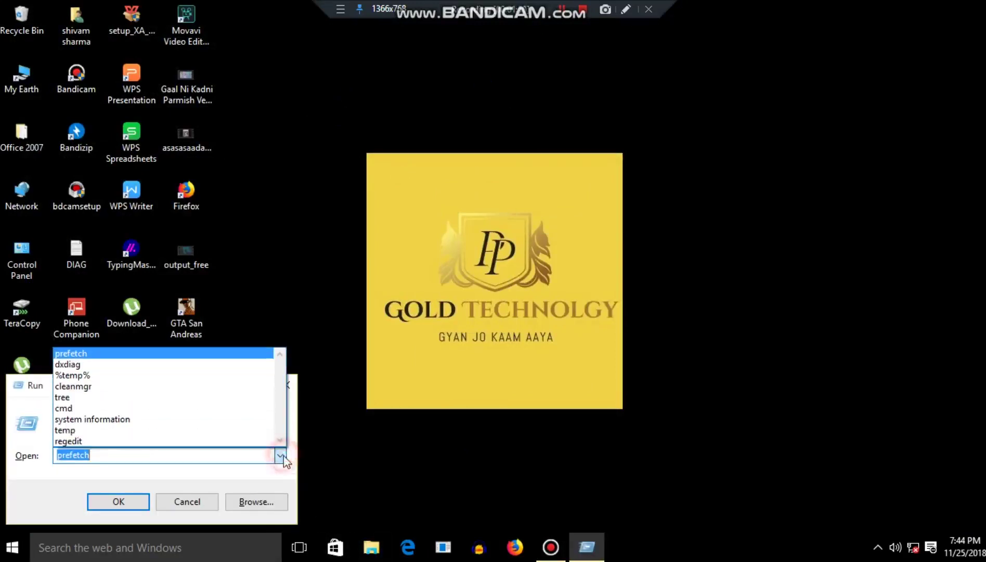
click(86, 397)
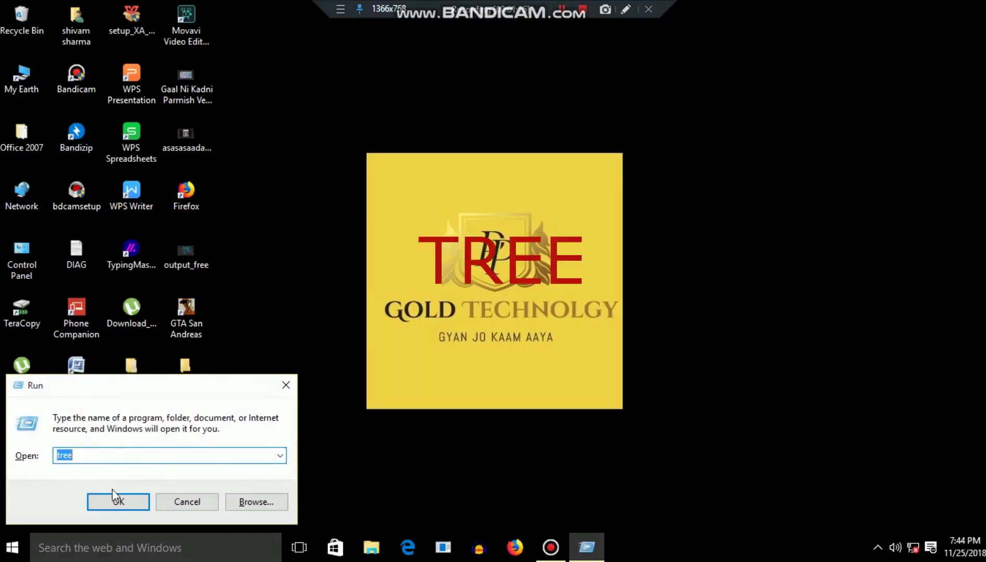
click(124, 502)
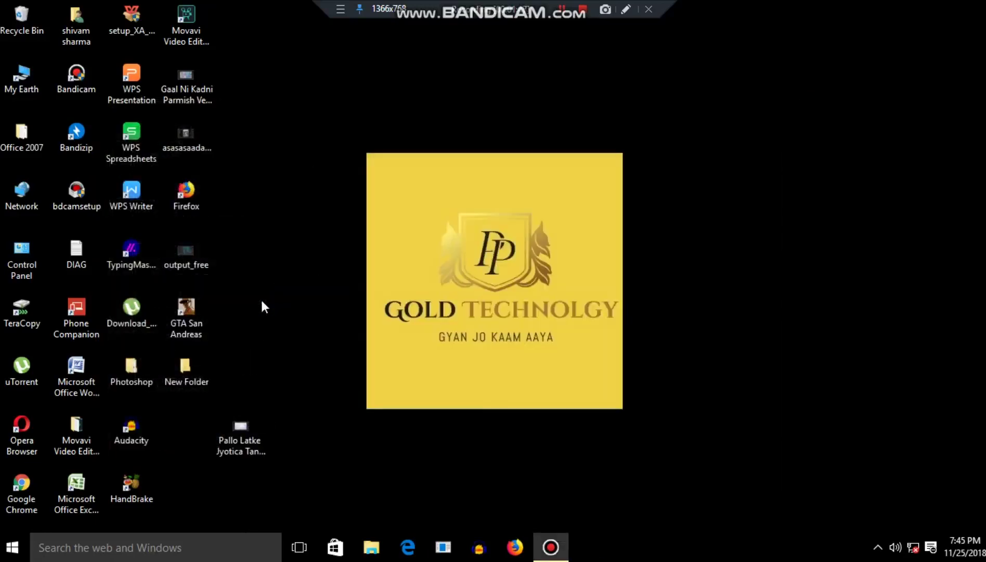
Step: Run cleanmgr from the Run dialog and start Disk Cleanup for the C: drive
key(super+r)
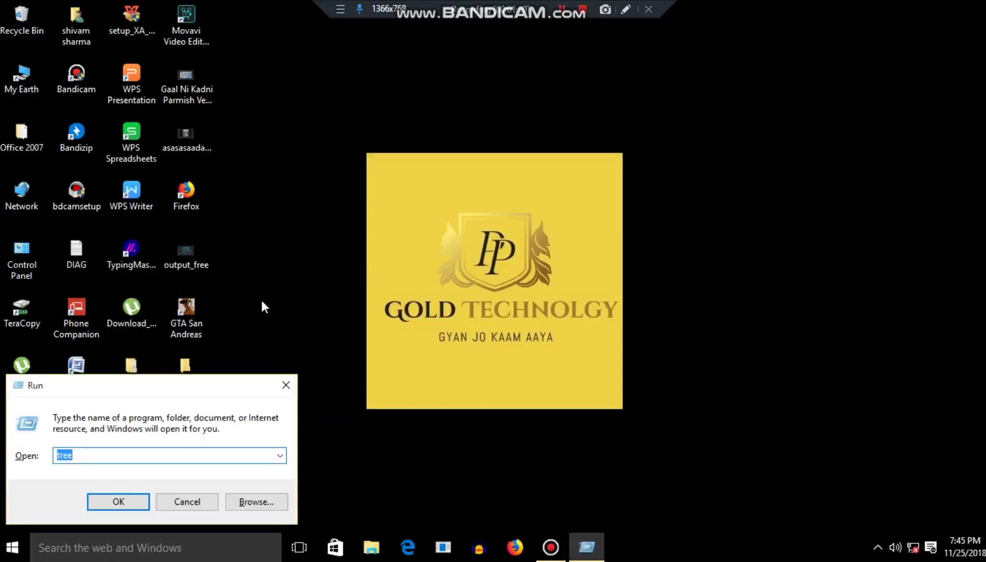
click(279, 455)
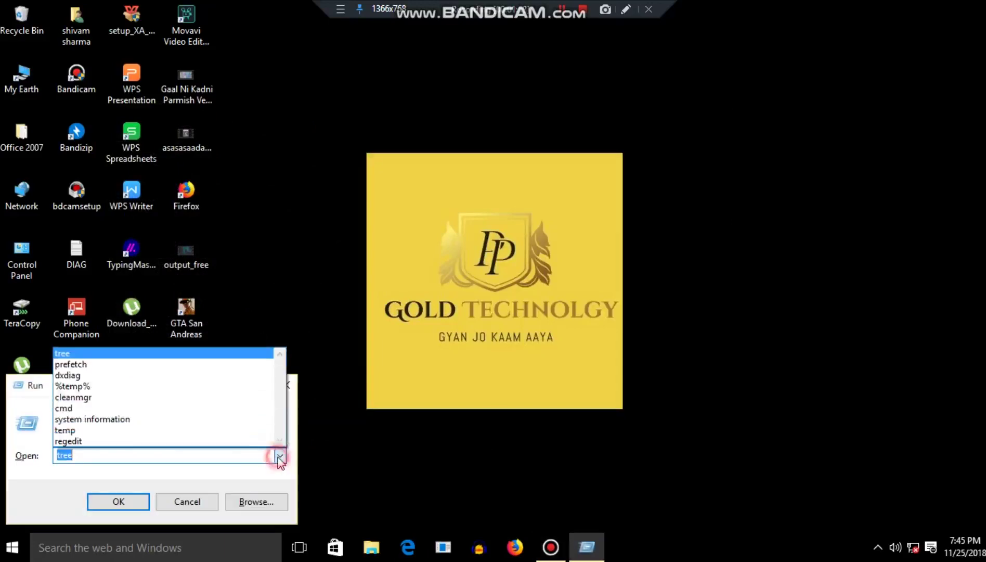
click(73, 398)
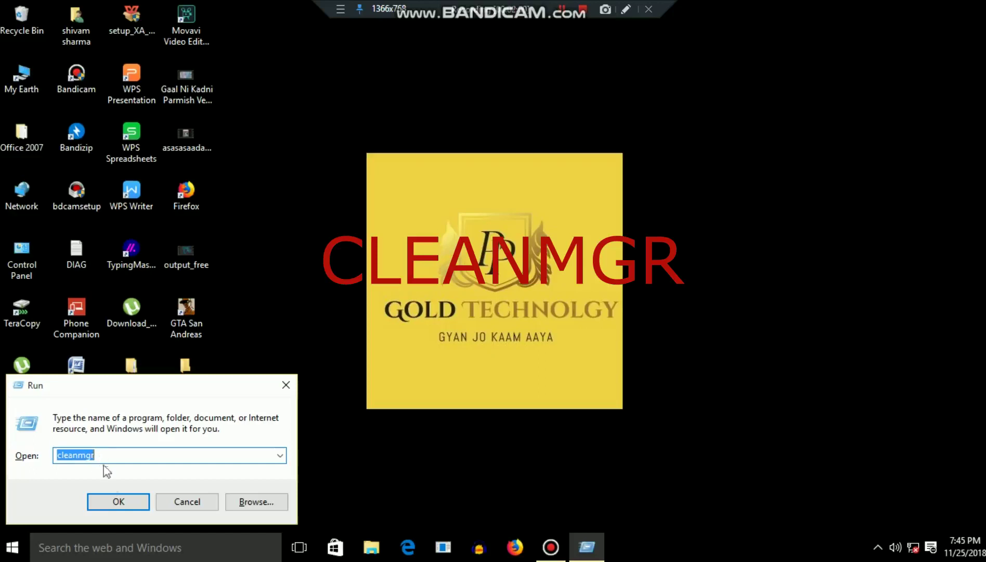
click(112, 502)
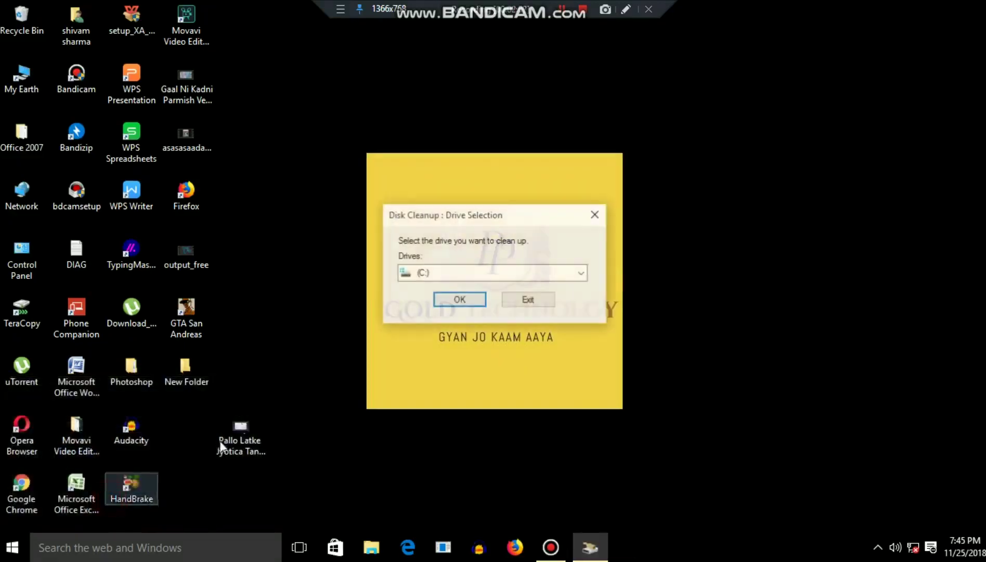
click(581, 272)
click(552, 292)
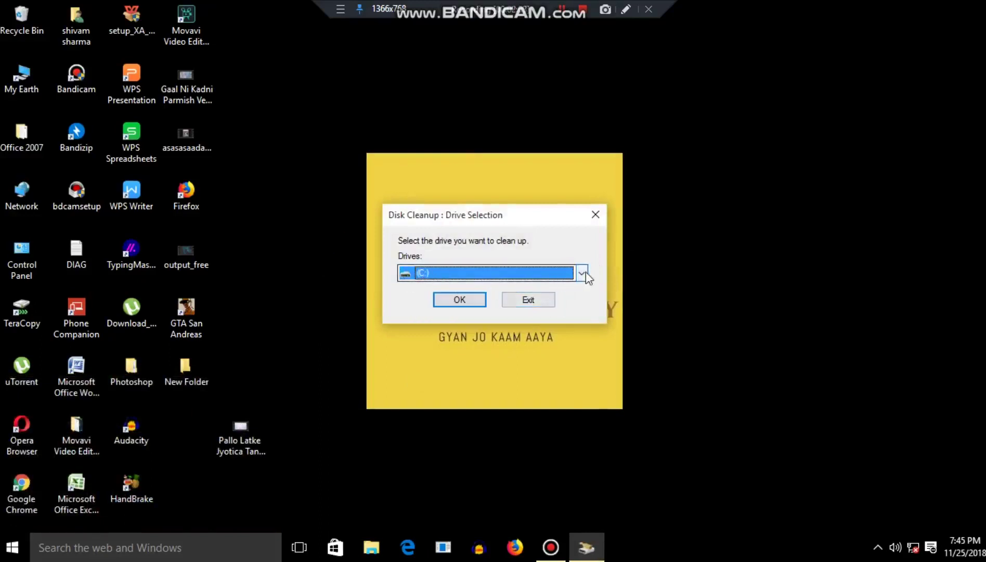
click(451, 301)
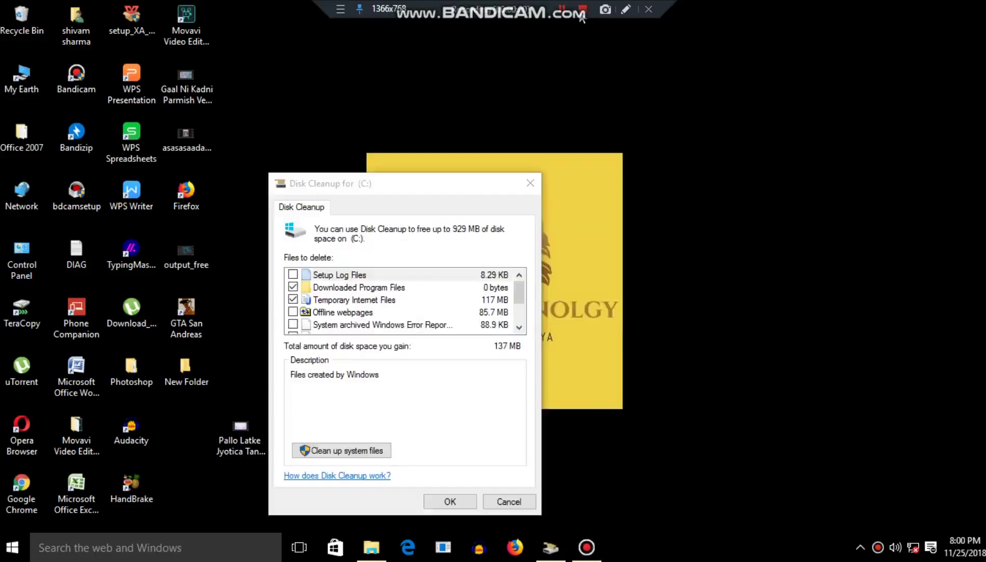
Step: Reposition the Disk Cleanup dialog higher on the desktop and examine the file categories offered for deletion on C:
drag(425, 188, 485, 121)
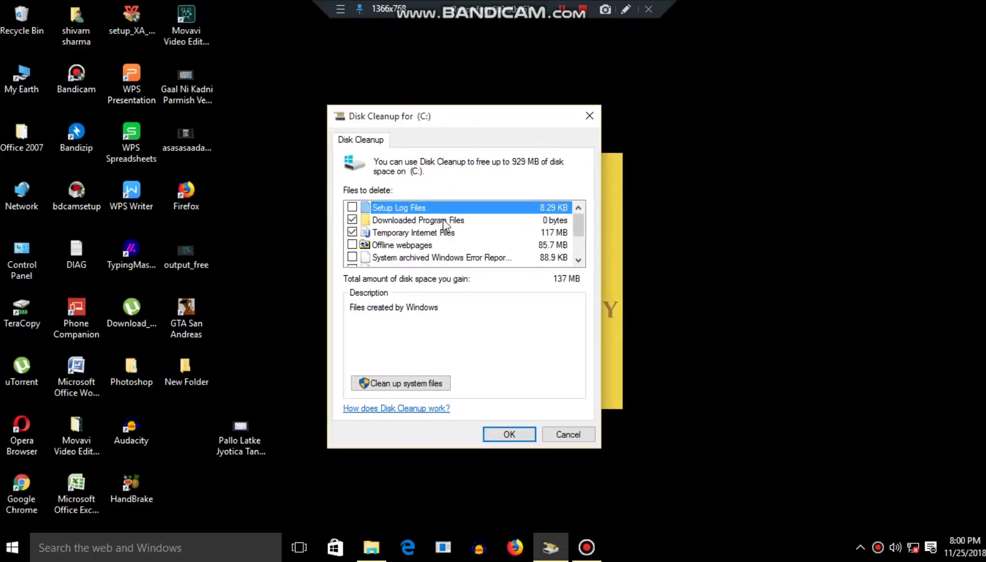
scroll(442, 223, down, 2)
scroll(455, 247, up, 2)
scroll(364, 233, down, 1)
scroll(380, 249, down, 1)
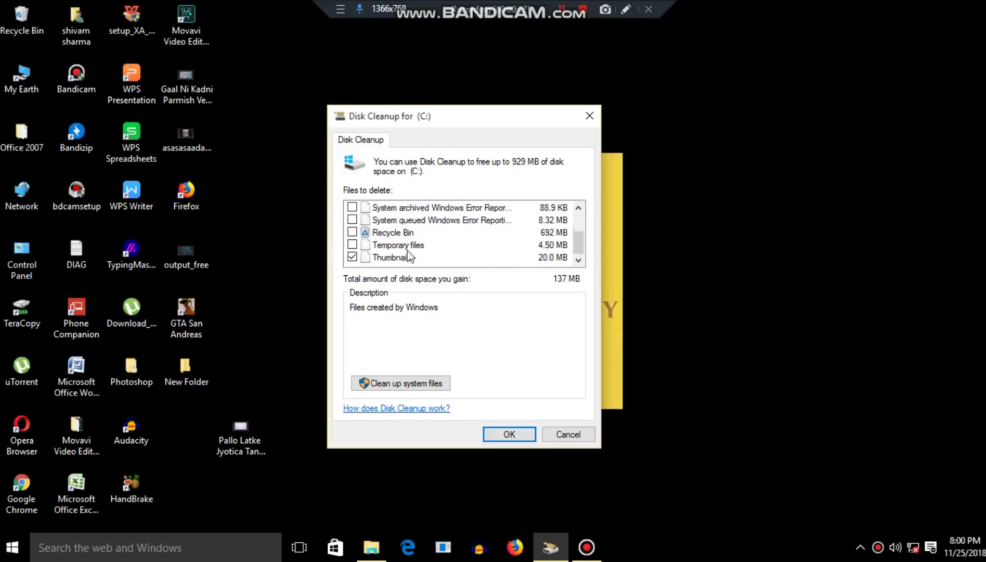
scroll(404, 253, up, 2)
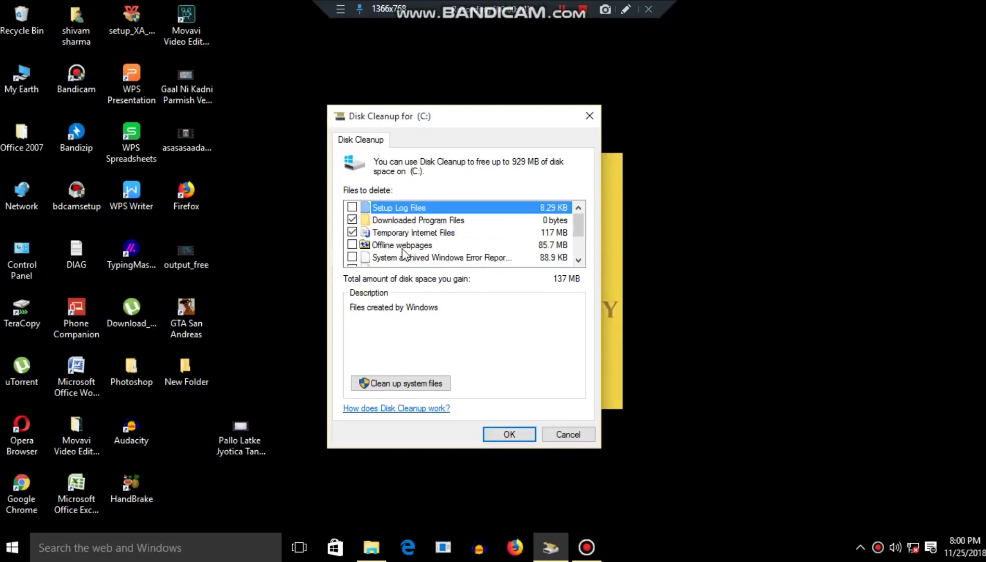
scroll(399, 262, down, 2)
scroll(397, 239, up, 2)
scroll(466, 254, down, 2)
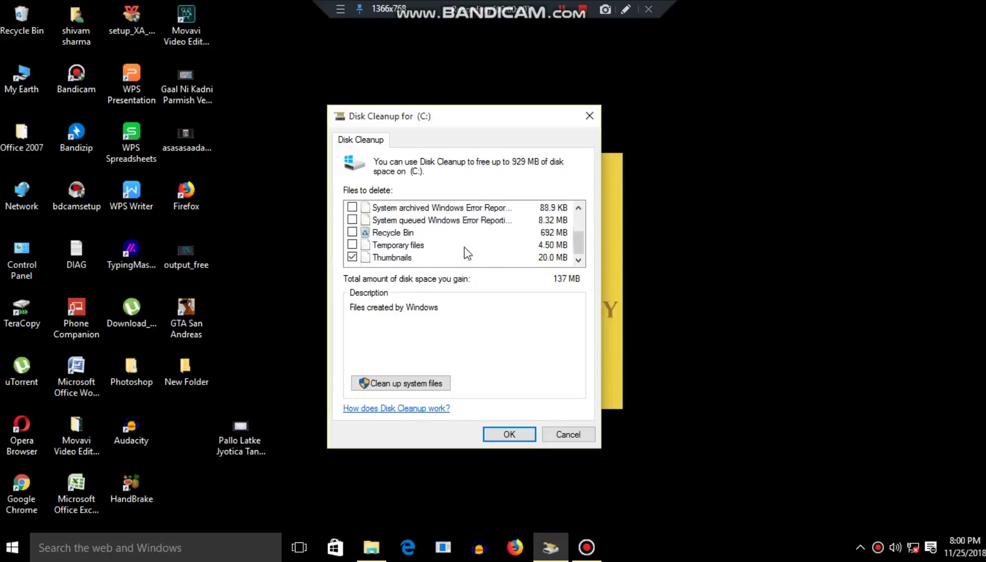
Step: Add the Recycle Bin to the files to delete, leave Temporary files unchecked, and permanently delete the selected files
click(352, 232)
click(352, 244)
click(352, 245)
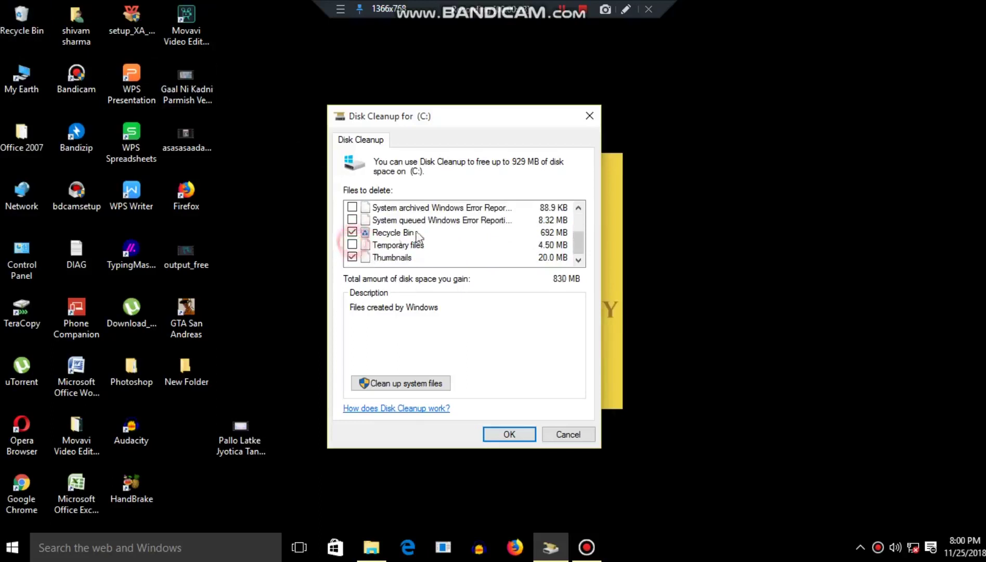
scroll(434, 224, up, 2)
scroll(420, 241, down, 2)
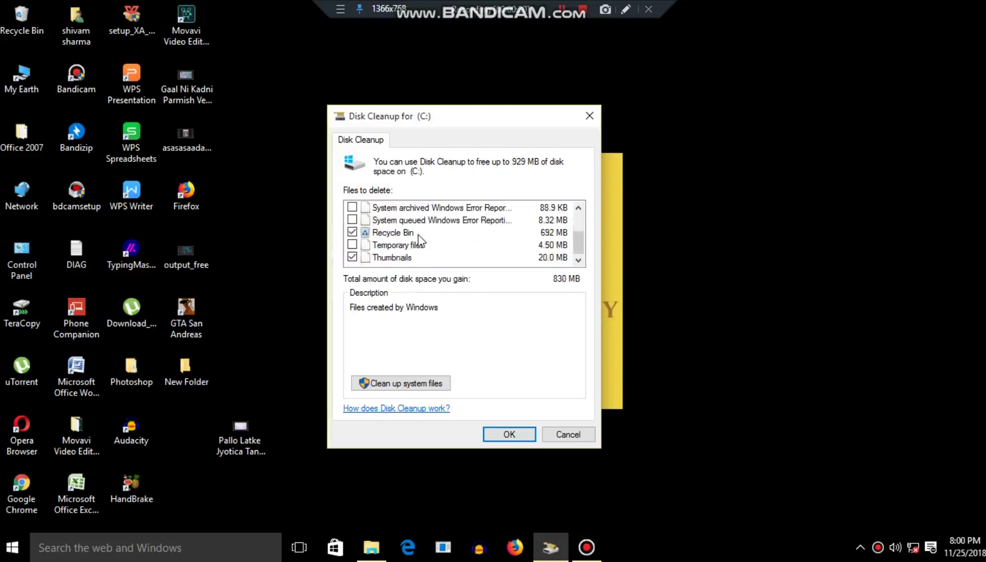
scroll(420, 241, up, 1)
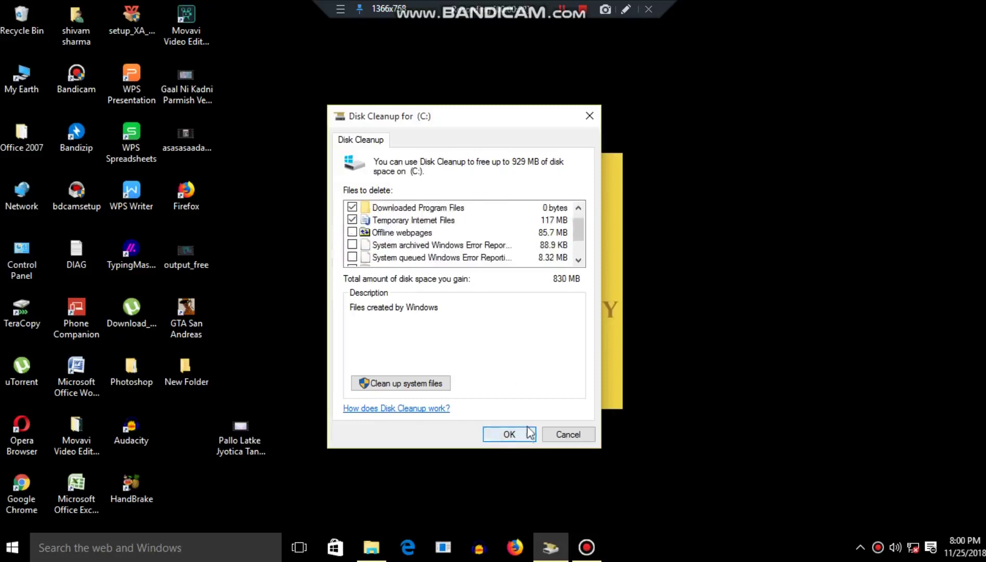
click(510, 434)
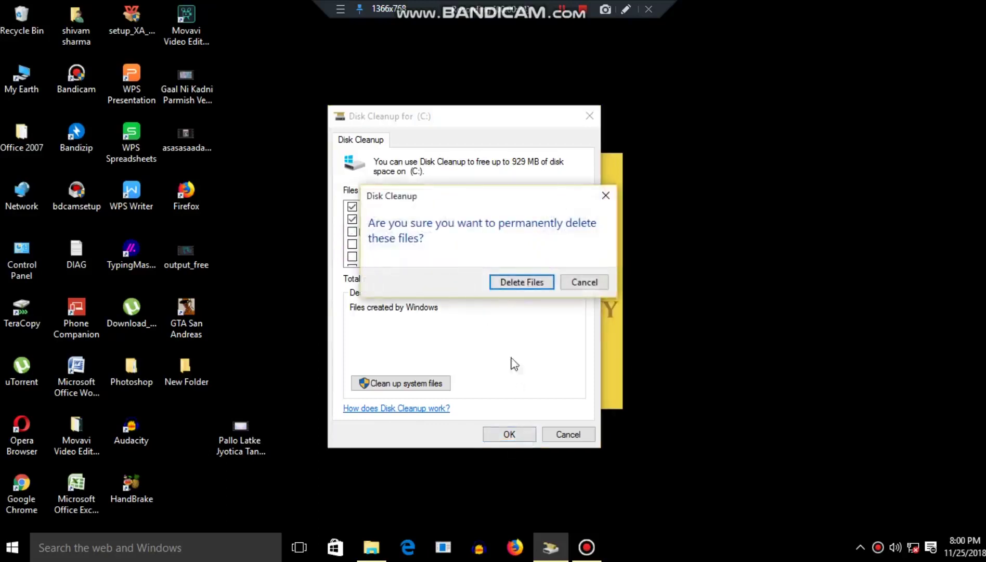
click(529, 285)
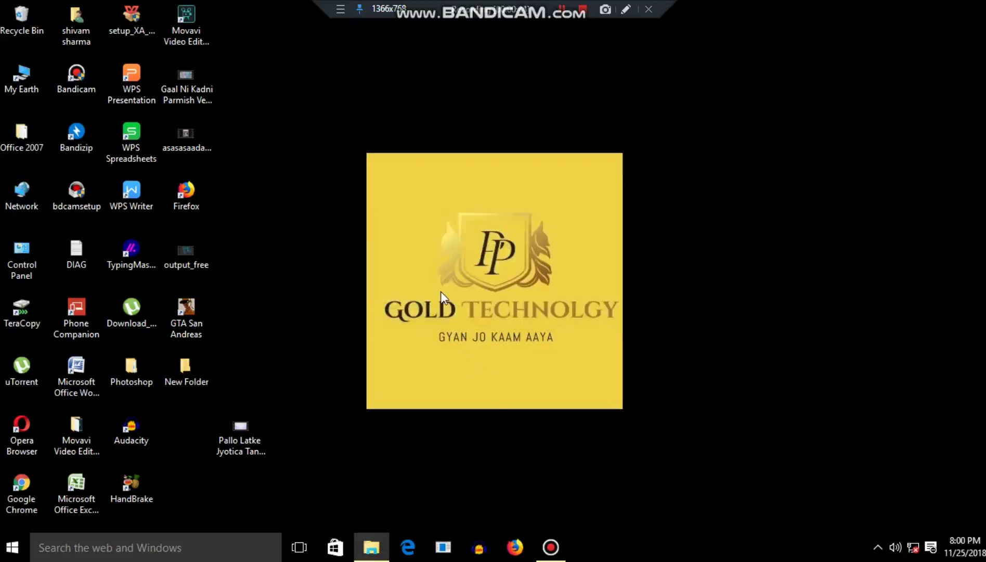
Step: Open the user's temporary files folder by running %temp% from the Run dialog's command history
key(super+r)
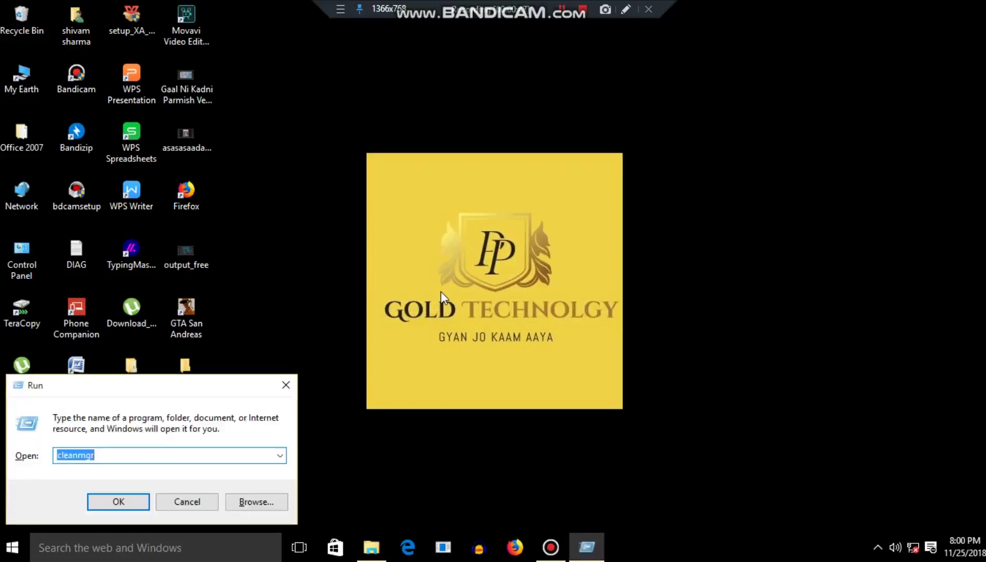
click(280, 455)
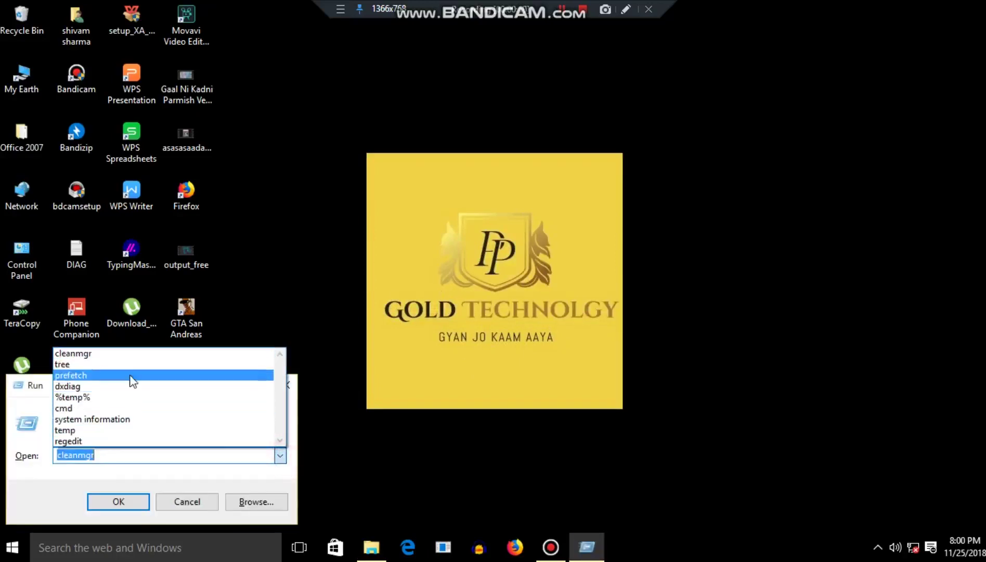
click(90, 398)
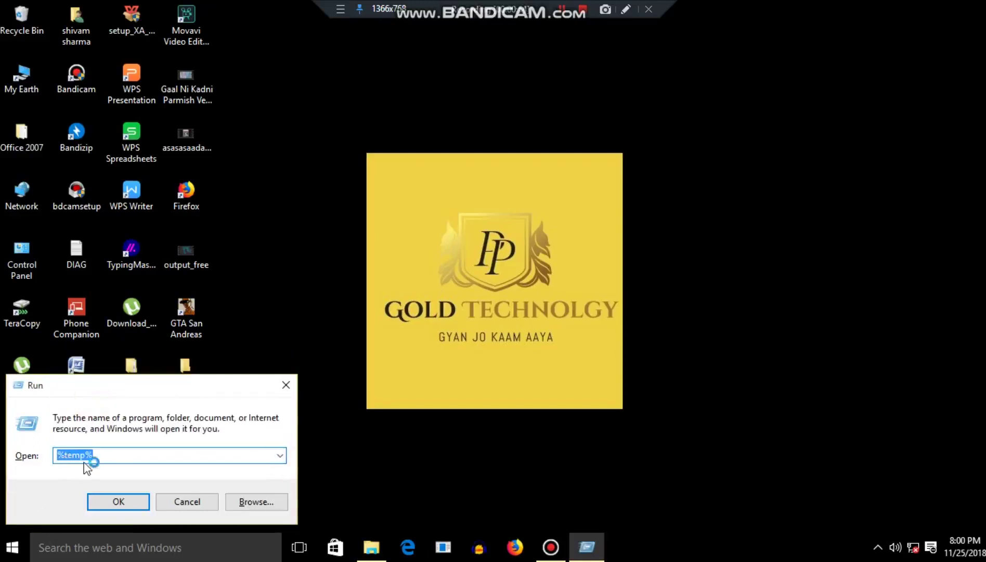
click(125, 501)
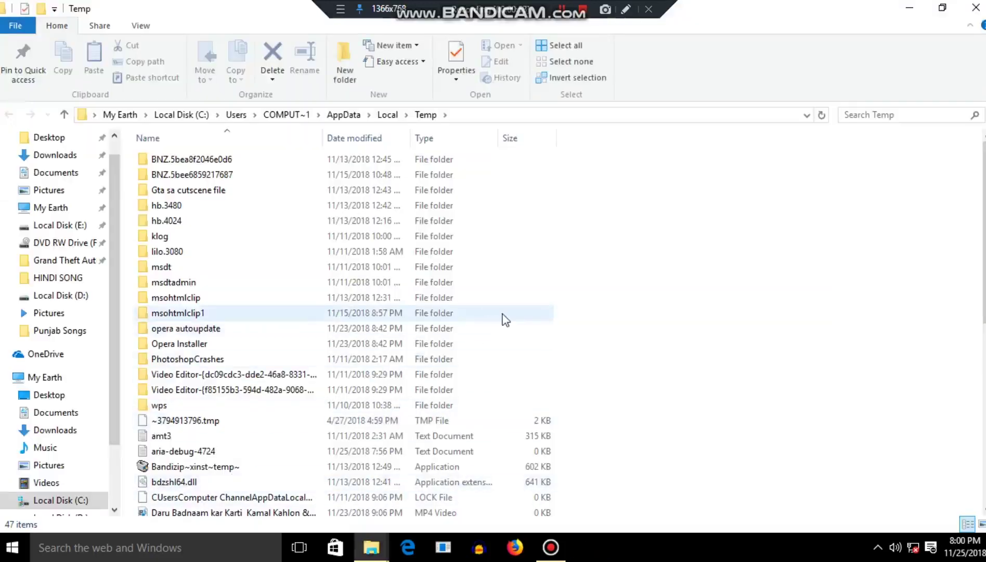
Step: Select all files and folders in the Temp folder and delete them
key(ctrl+a)
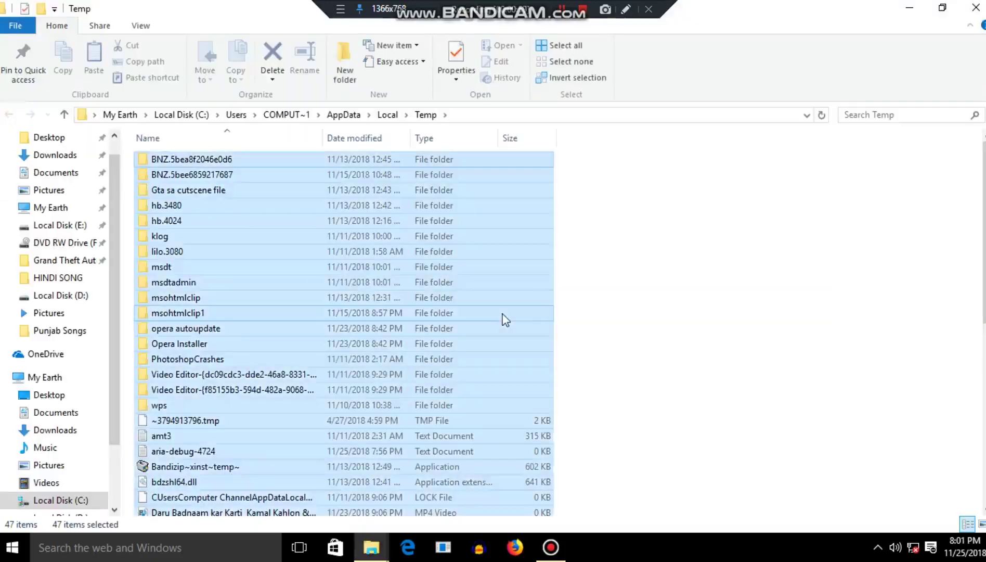
scroll(493, 303, down, 6)
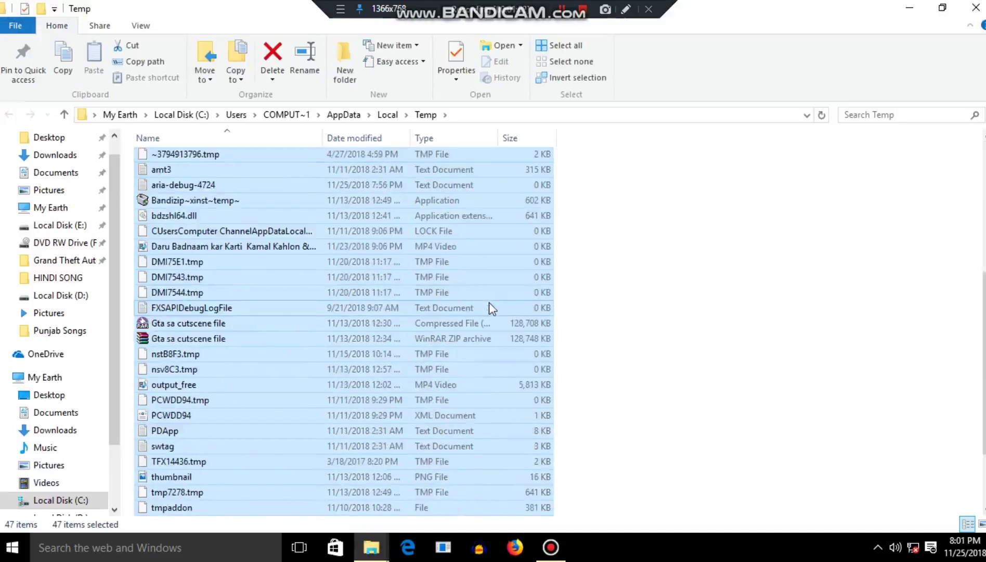
scroll(488, 305, up, 6)
scroll(487, 301, down, 6)
right_click(487, 302)
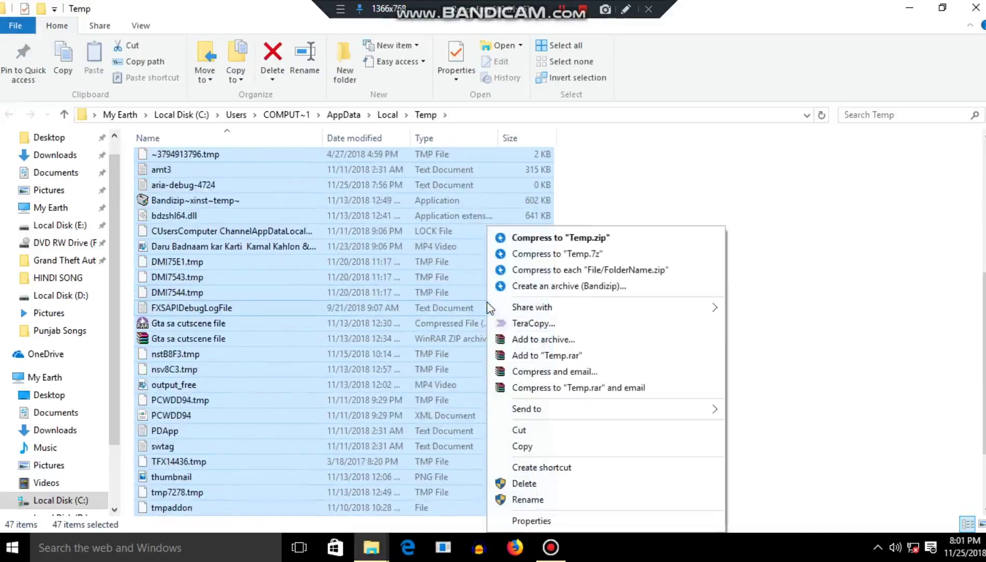
click(559, 484)
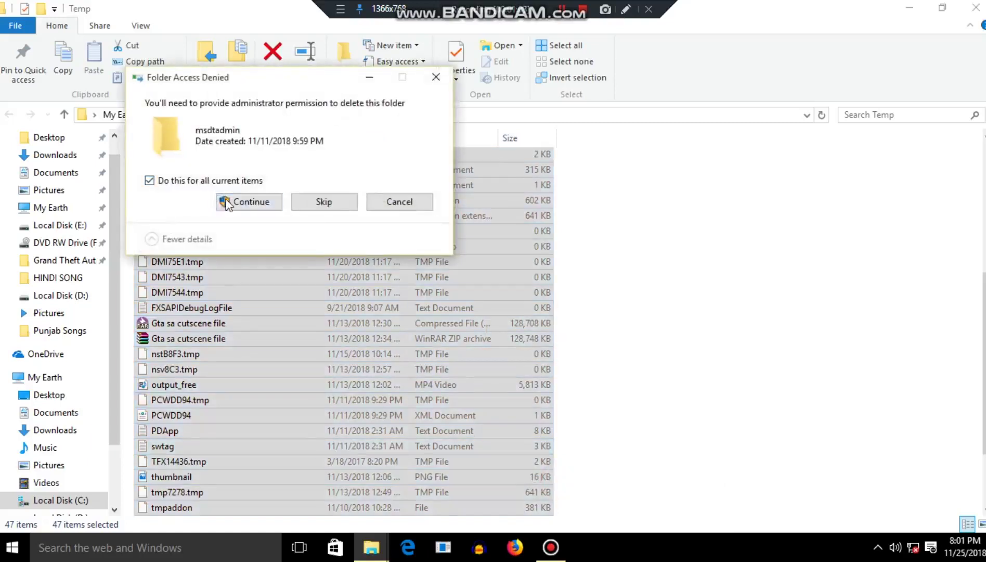
Step: Grant administrator permission for all current items, skip the in-use FXSAPIDebugLogFile and cancel the remaining deletion, closing the Temp folder
click(225, 201)
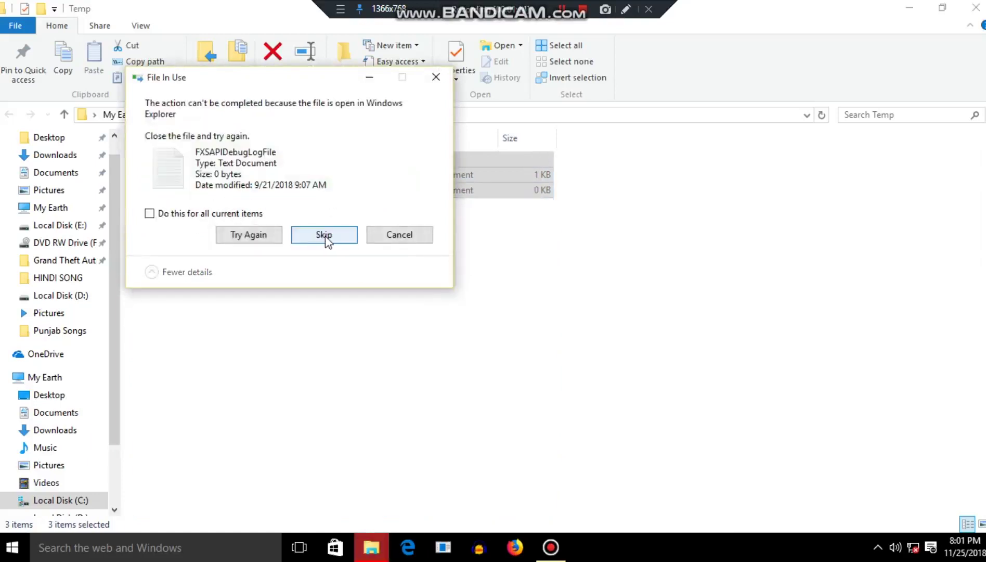
click(324, 235)
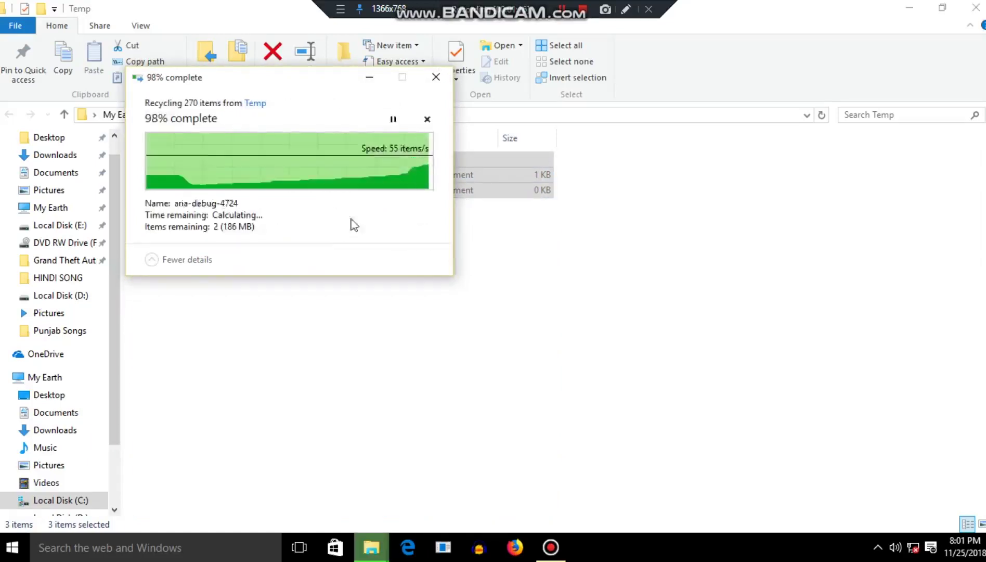
click(397, 238)
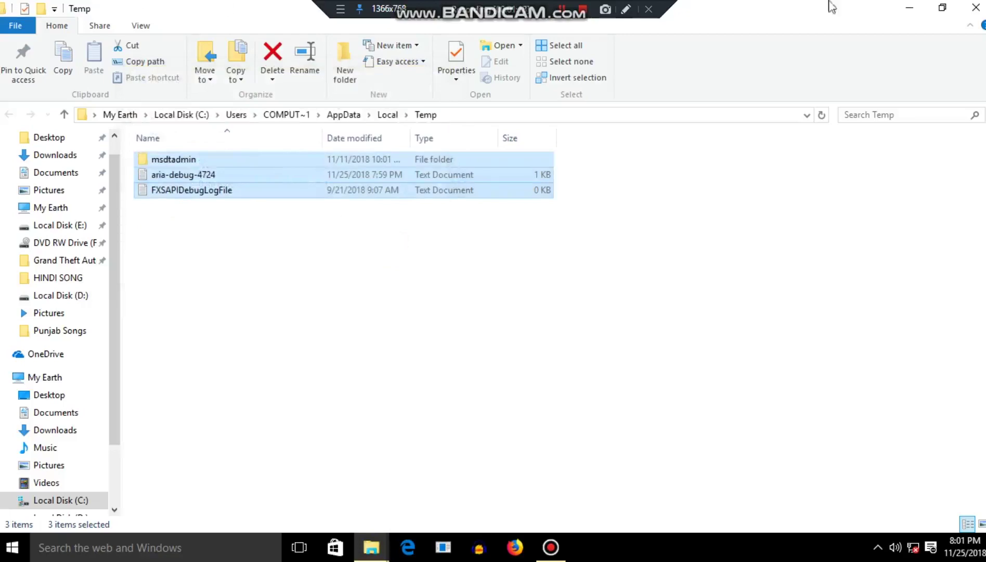
click(976, 7)
Step: Refresh the desktop and look over the drives in My Earth, closing the window again
right_click(672, 118)
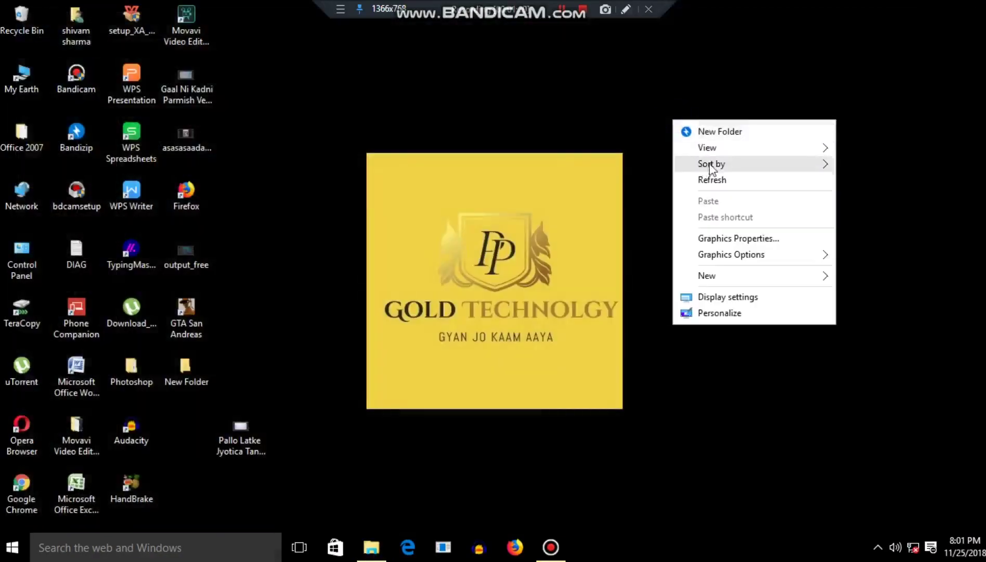
click(716, 179)
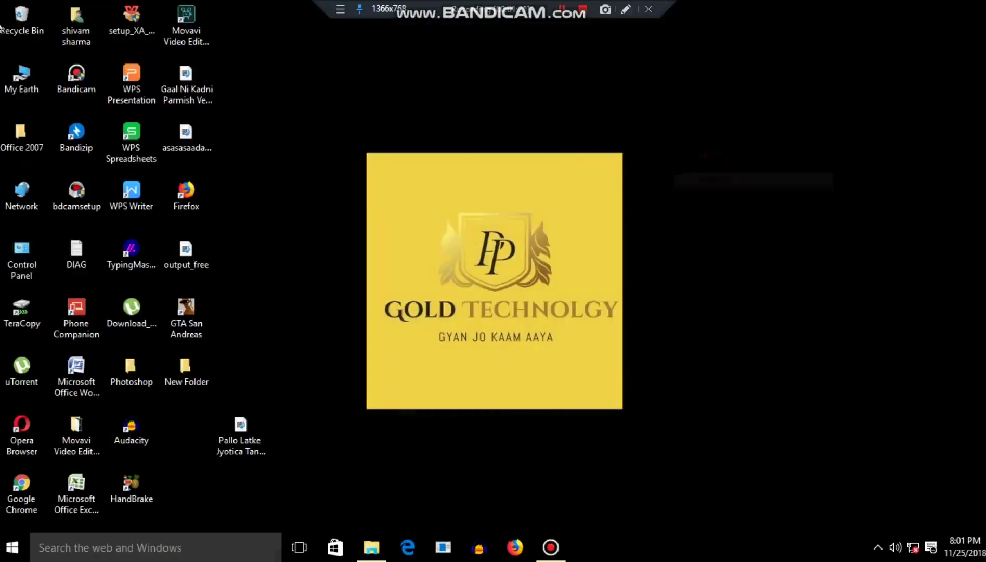
click(39, 72)
double_click(39, 73)
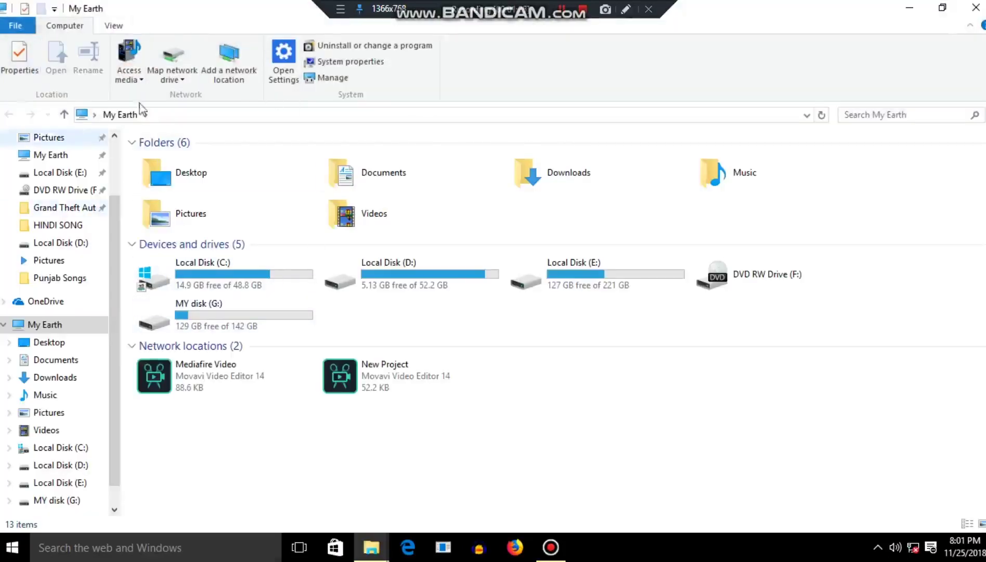
click(980, 8)
Step: Refresh the desktop once more and check the free space of Local Disk (C:) in My Earth
right_click(388, 185)
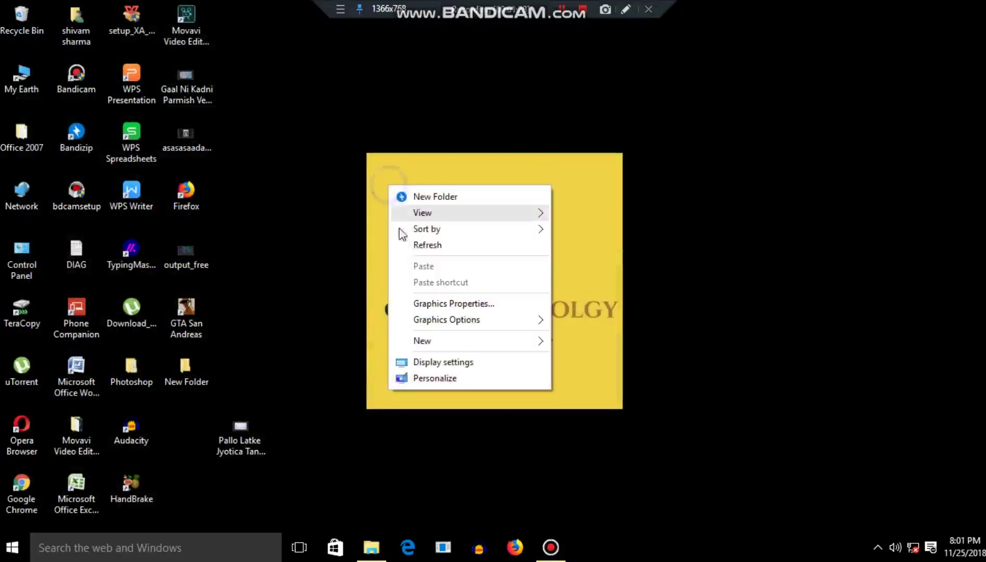
click(398, 241)
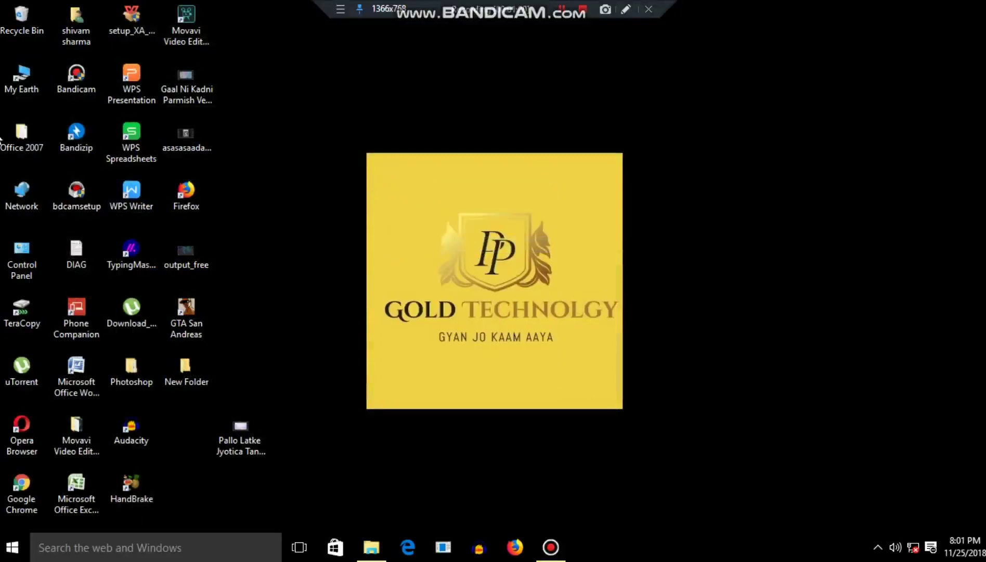
double_click(7, 77)
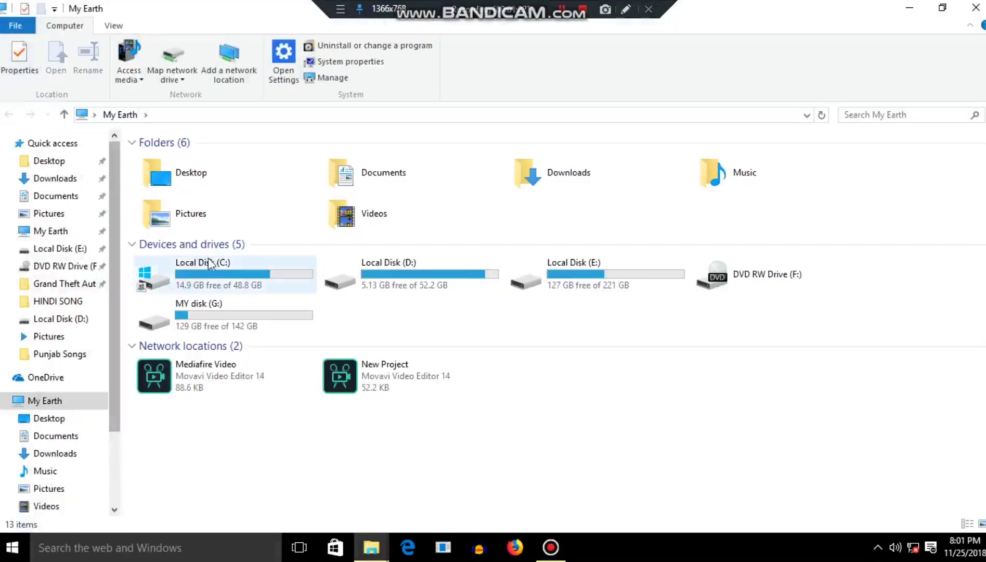
click(976, 8)
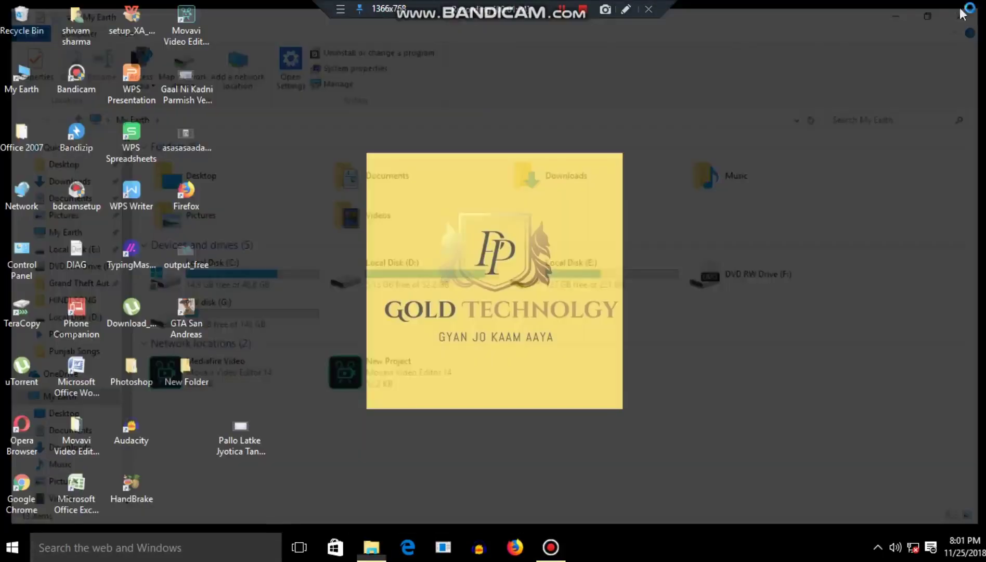